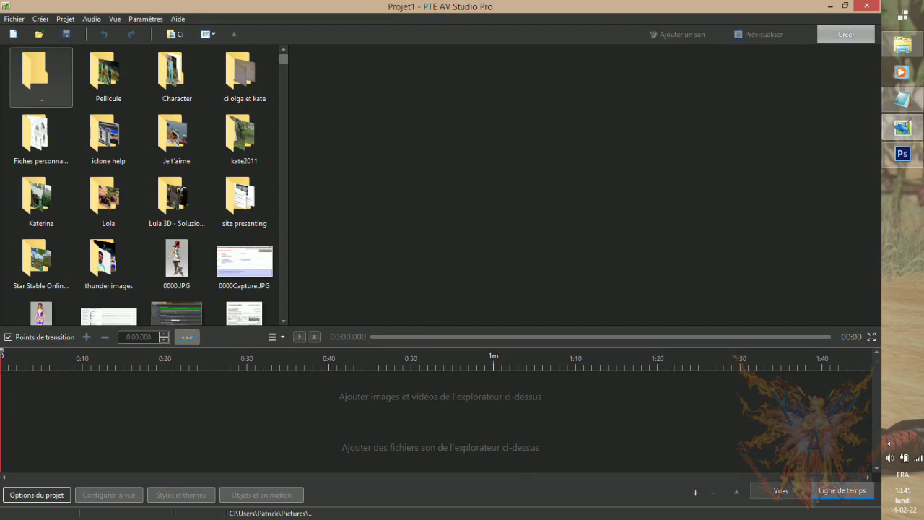
Add a blank slide (Ctrl+Shift+B) and open it in the 'Objets et animation' editor
key("ctrl+shift+b")
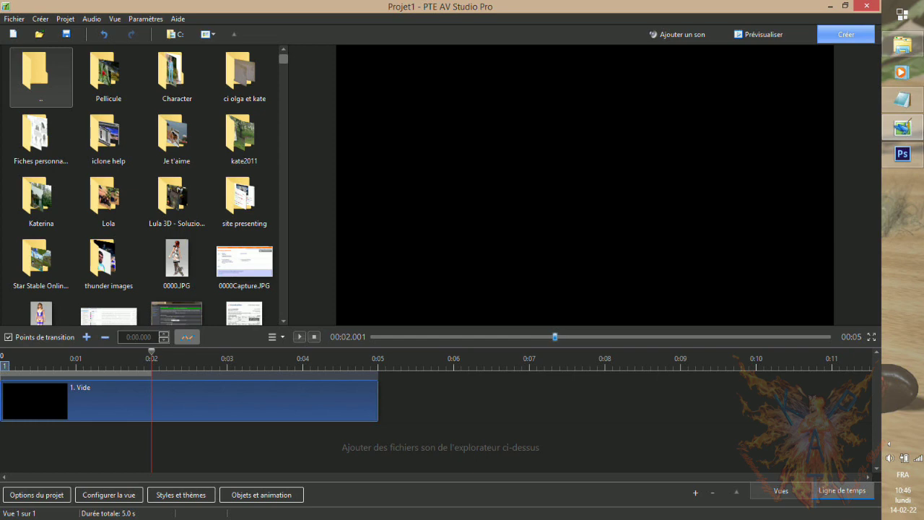
left_click(258, 494)
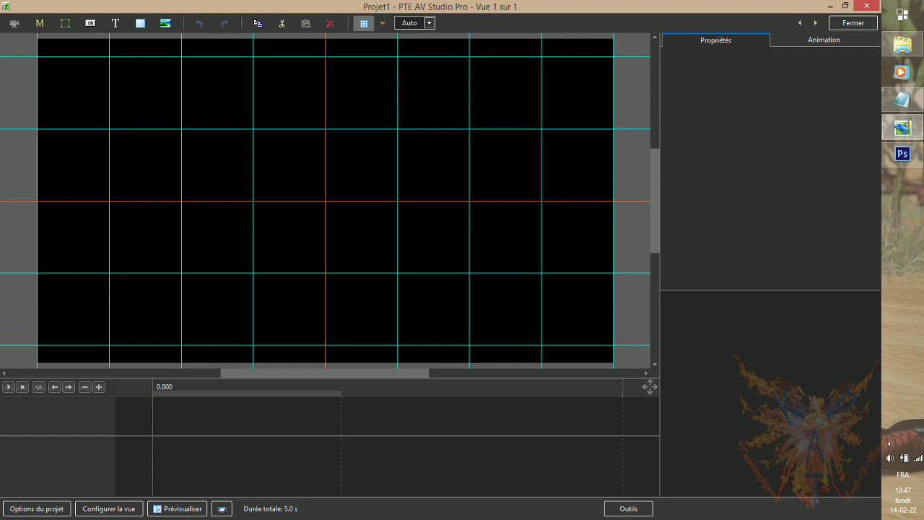
Insert the image SrcRhz.jpg onto the blank slide, then deselect it
left_click(165, 23)
right_click(772, 393)
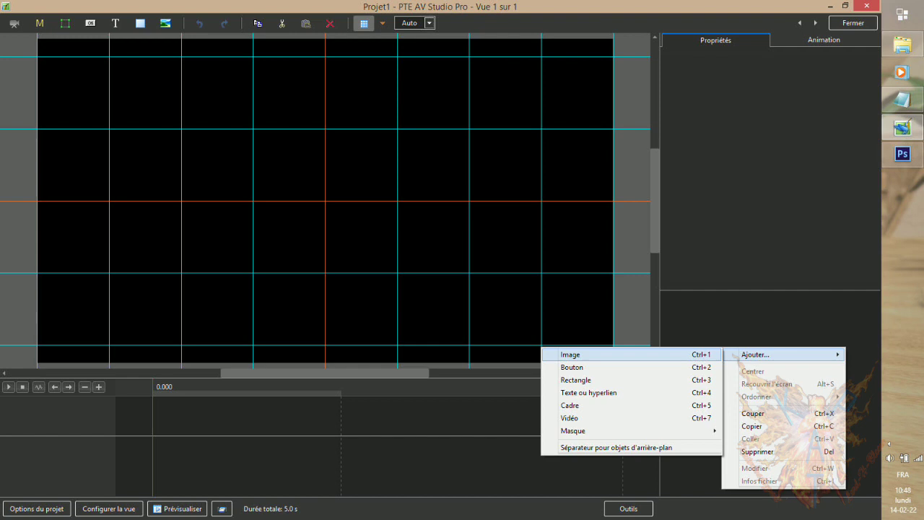
left_click(572, 354)
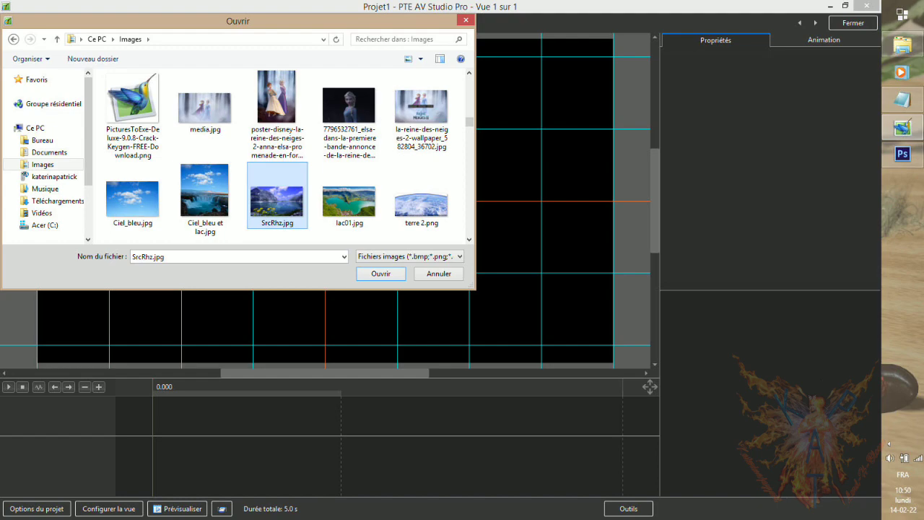
left_click(381, 275)
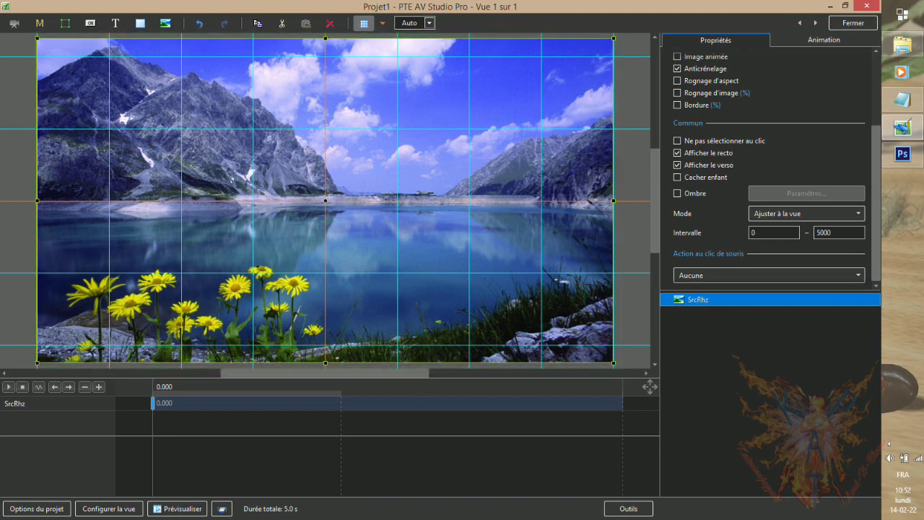
left_click(762, 364)
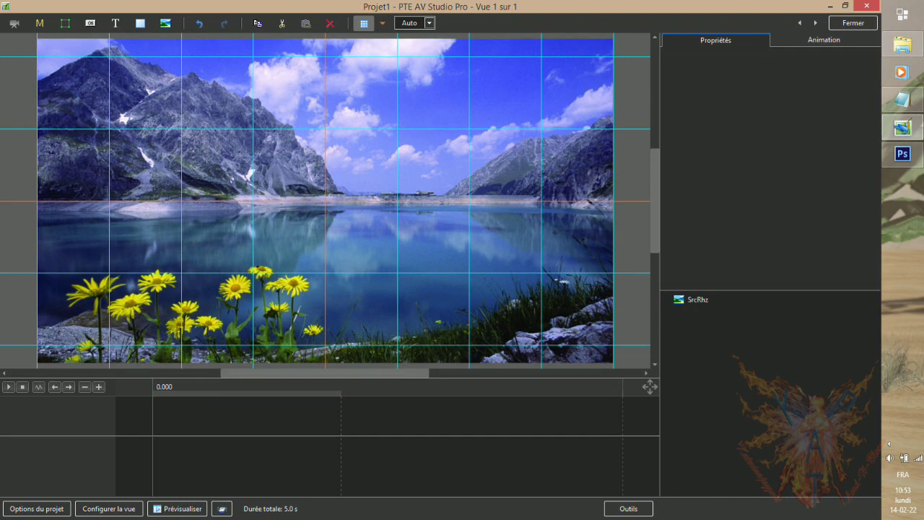
Tick 'Ne pas sélectionner au clic' for SrcRhz and confirm clicking the canvas no longer selects it
left_click(382, 285)
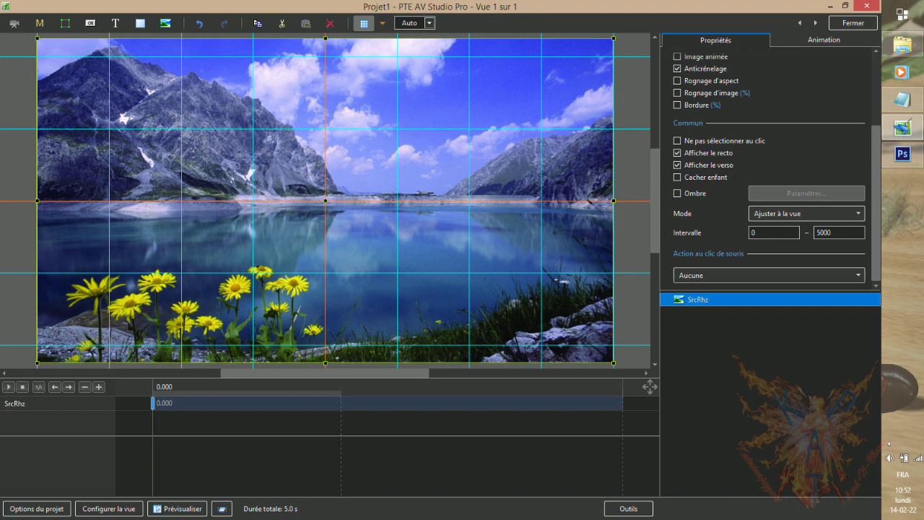
left_click(677, 140)
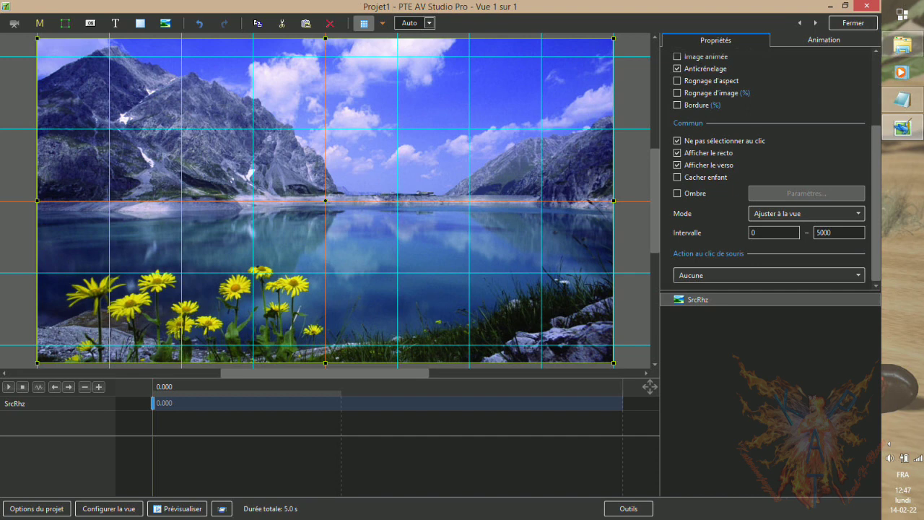
left_click(749, 355)
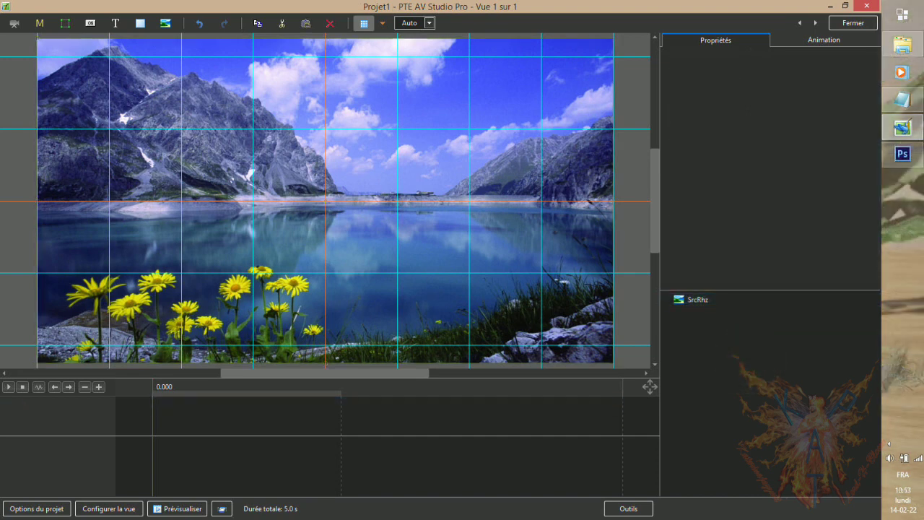
left_click(383, 293)
left_click(684, 299)
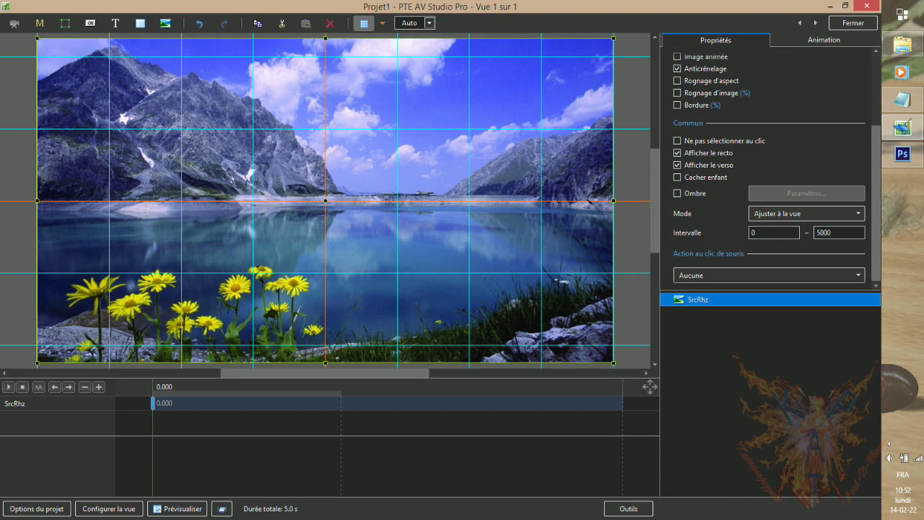
Add a 5.000 s keyframe rotating SrcRhz 360° on Y, then play the slide
left_click(815, 40)
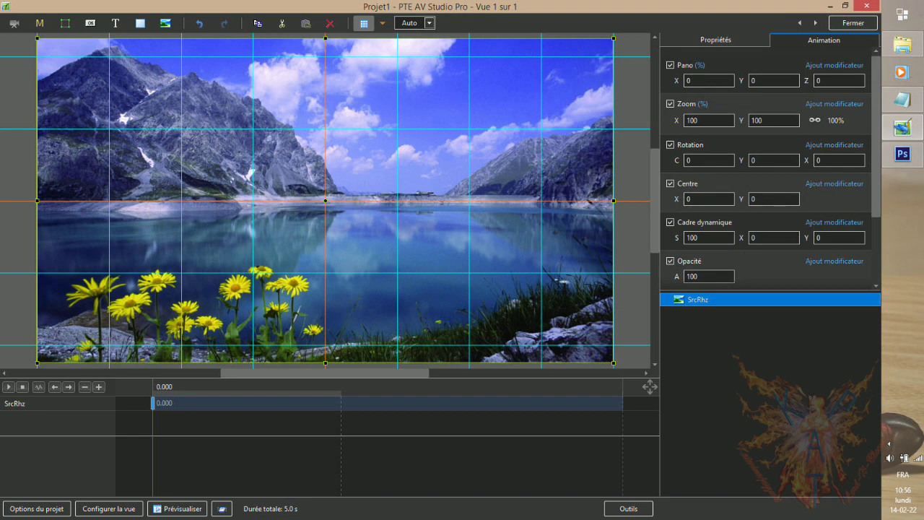
left_click(99, 387)
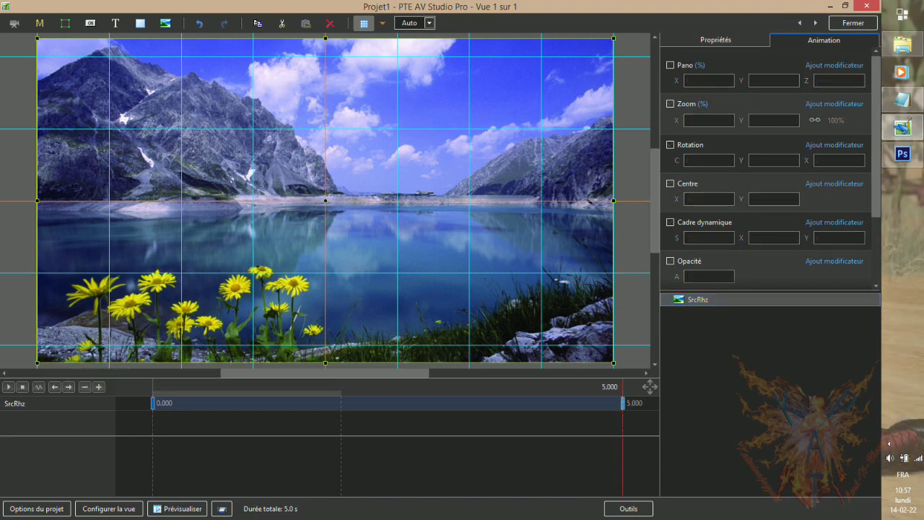
left_click(670, 145)
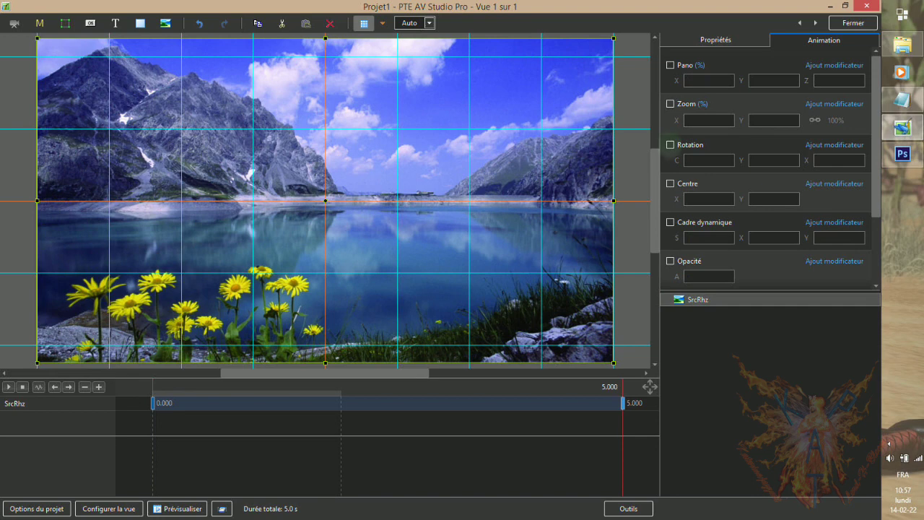
type("360")
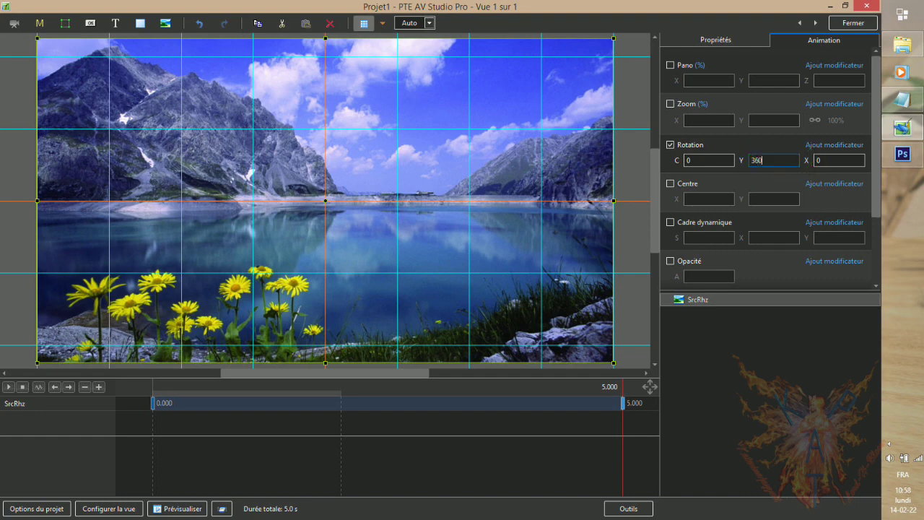
left_click(8, 387)
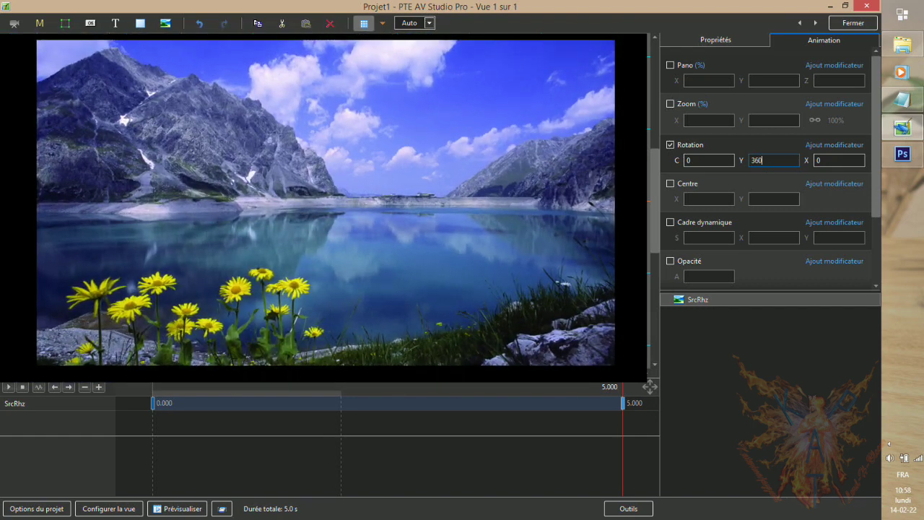
Untick 'Afficher le verso' for SrcRhz and replay the rotation
left_click(713, 38)
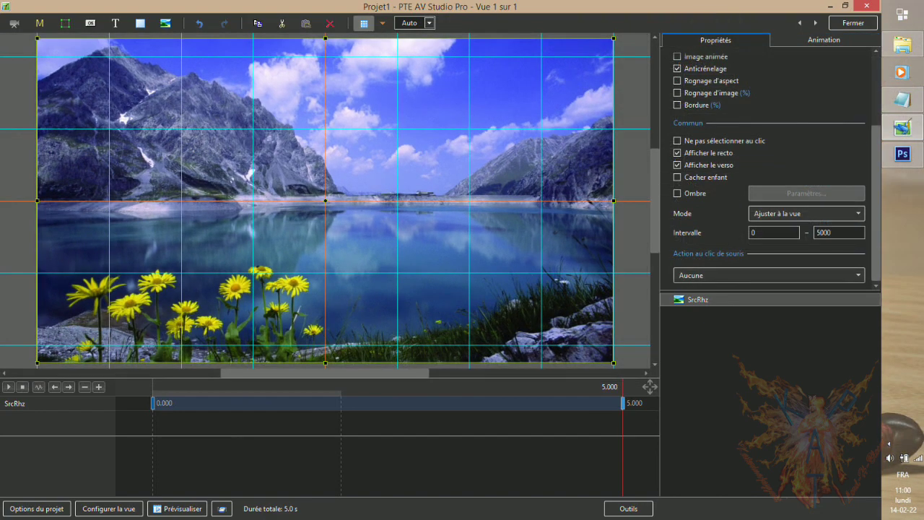
left_click(677, 165)
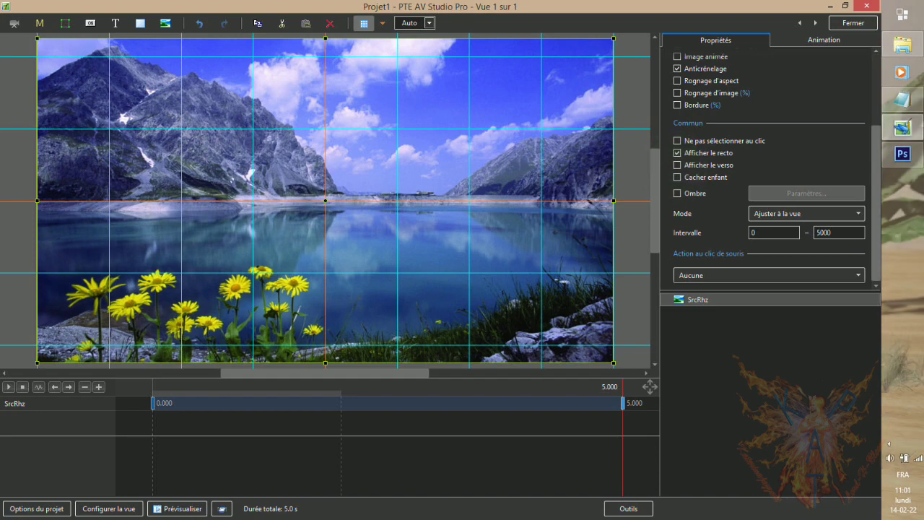
left_click(8, 386)
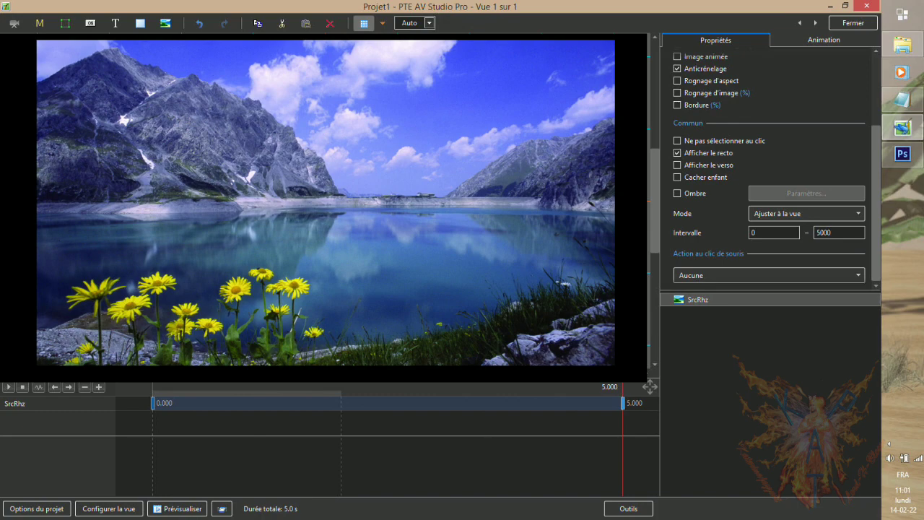
Turn off 'Afficher le recto', keep 'Afficher le verso' on, and preview the spin
left_click(677, 153)
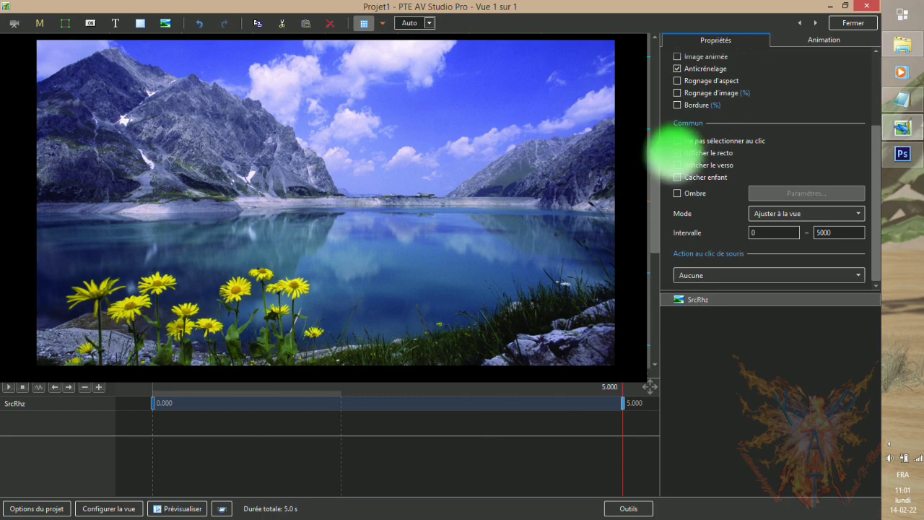
left_click(677, 165)
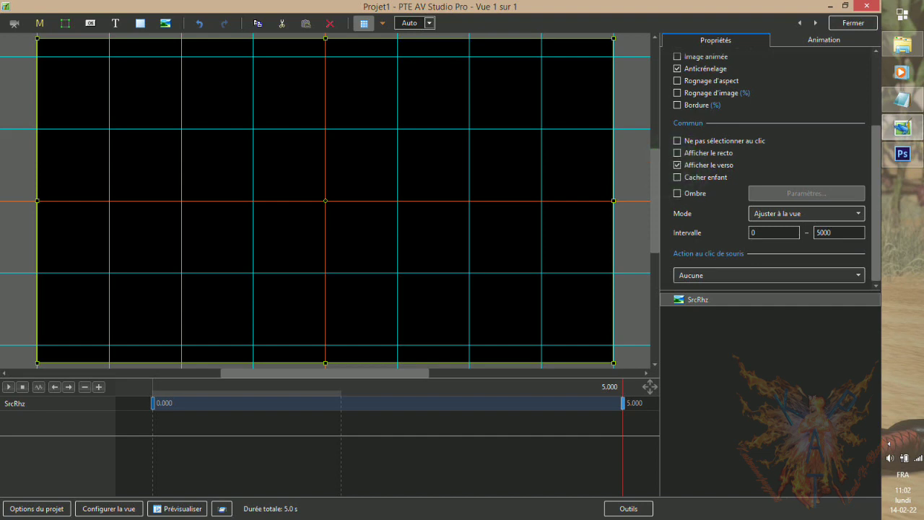
left_click(8, 387)
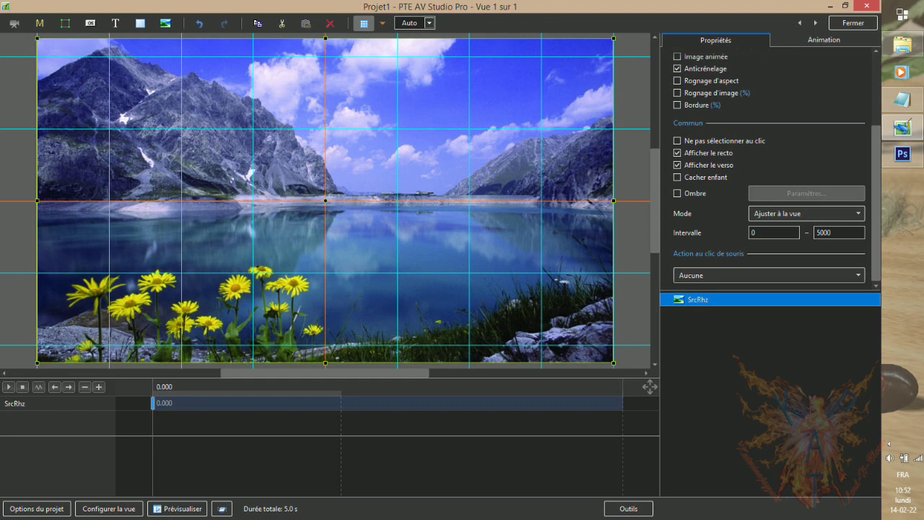
Open SrcRhz's Animation tab to set its zoom to 80%
left_click(817, 38)
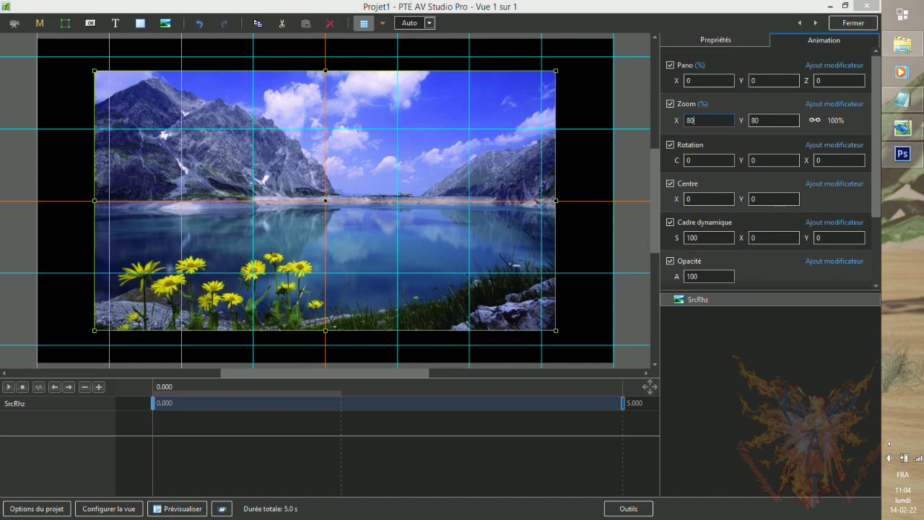
Add a gradient Rectangle1 and send it behind SrcRhz with Shift+Ctrl+PgDn
right_click(763, 392)
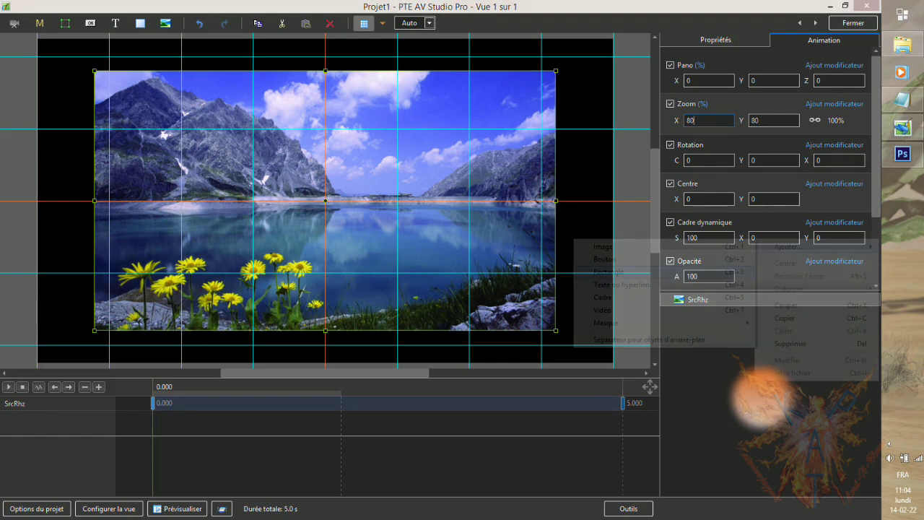
mouse_move(786, 246)
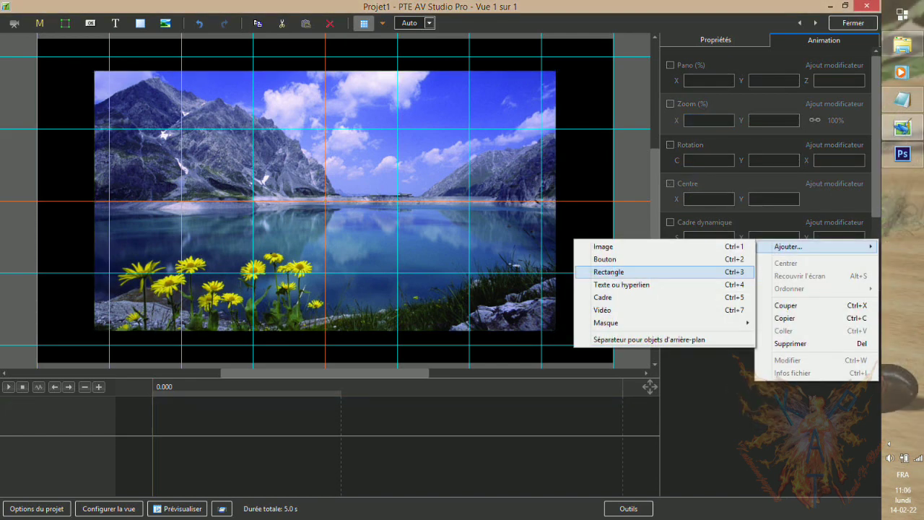
left_click(603, 271)
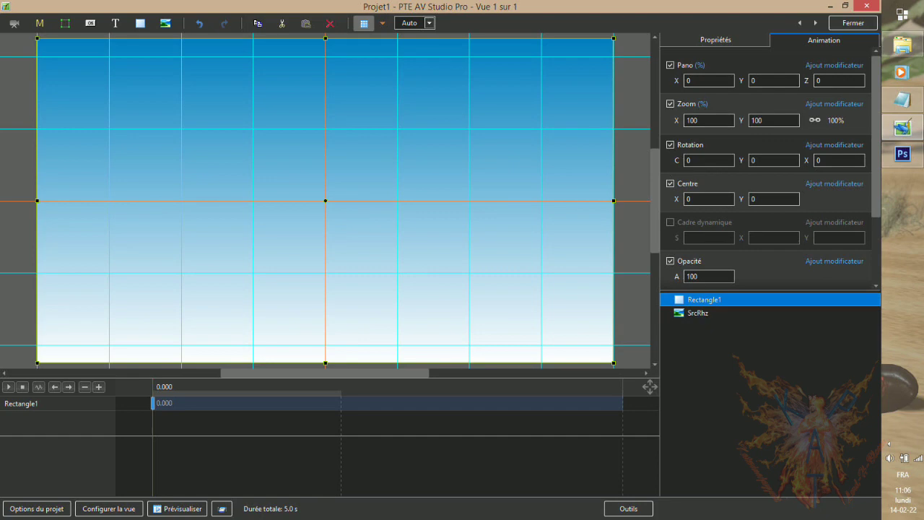
key("ctrl+shift+Page_Down")
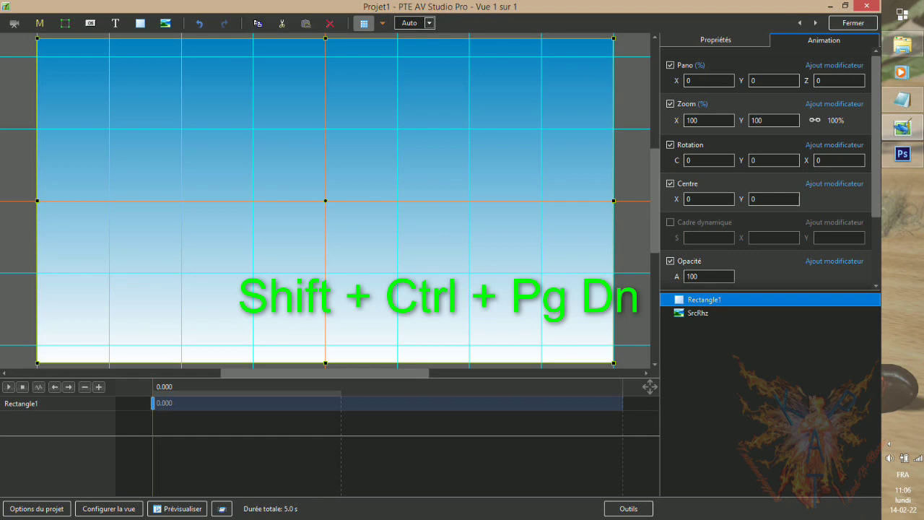
key("ctrl+shift+Page_Down")
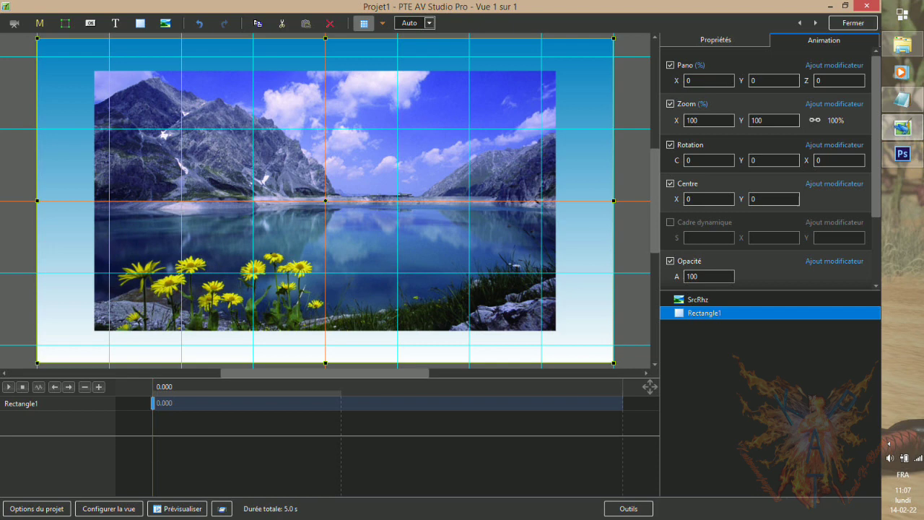
left_click(716, 39)
Turn on the Ombre drop shadow for SrcRhz and open its shadow Paramètres
left_click(697, 299)
left_click(697, 300)
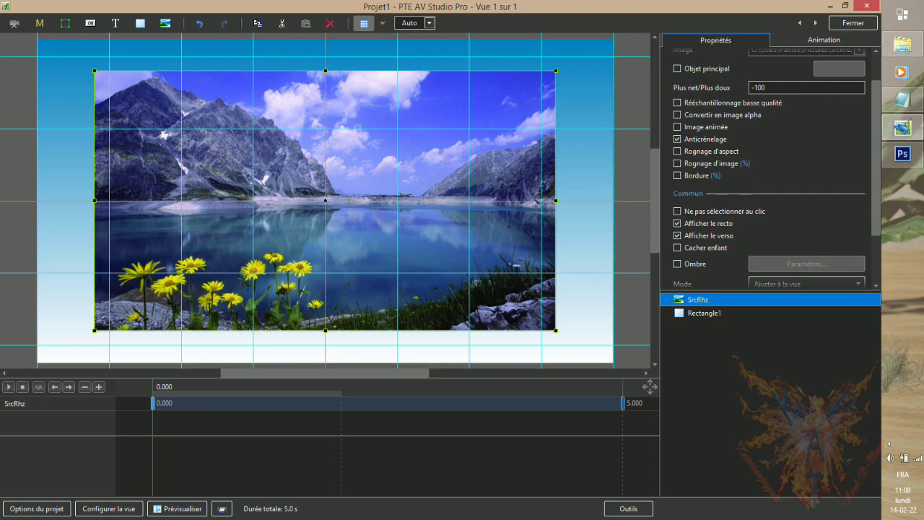
left_click(676, 264)
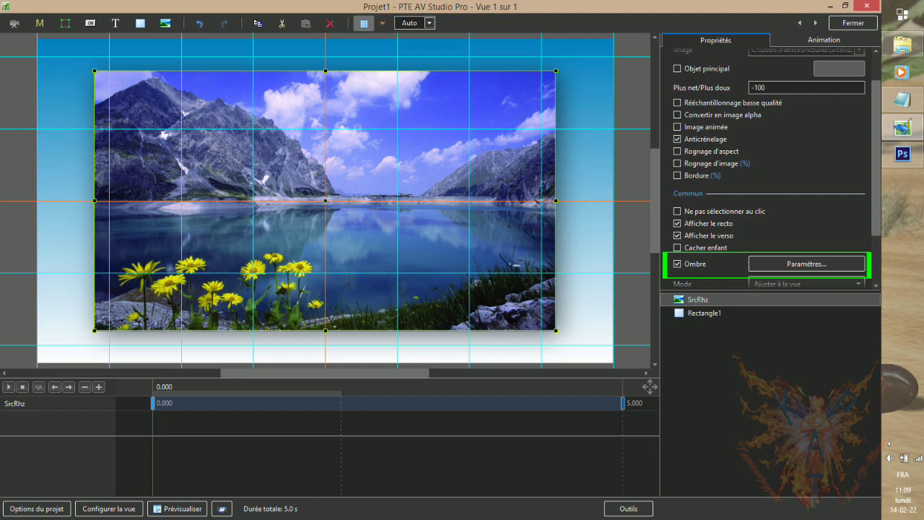
left_click(794, 264)
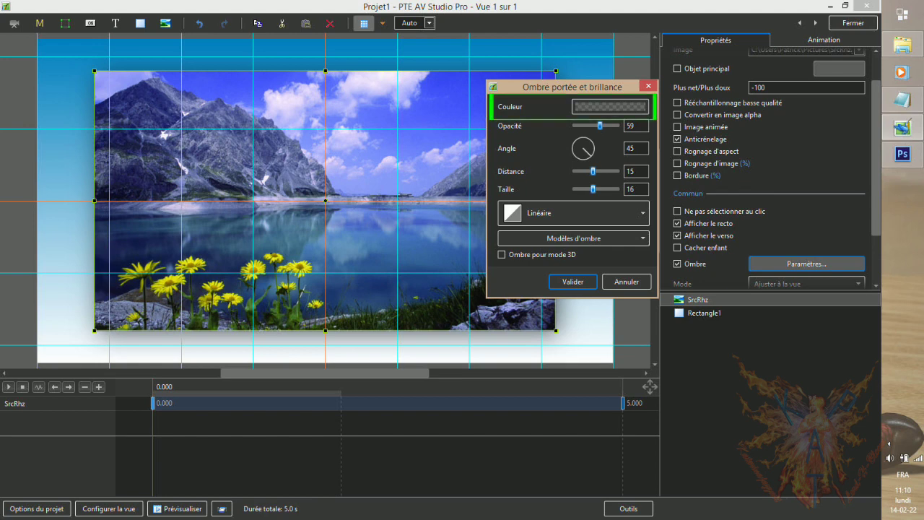
left_click(610, 106)
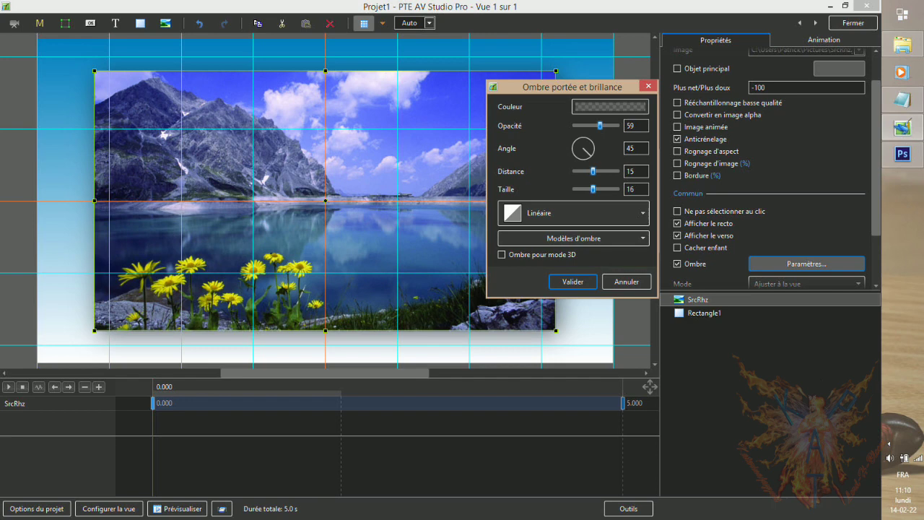
left_click(572, 281)
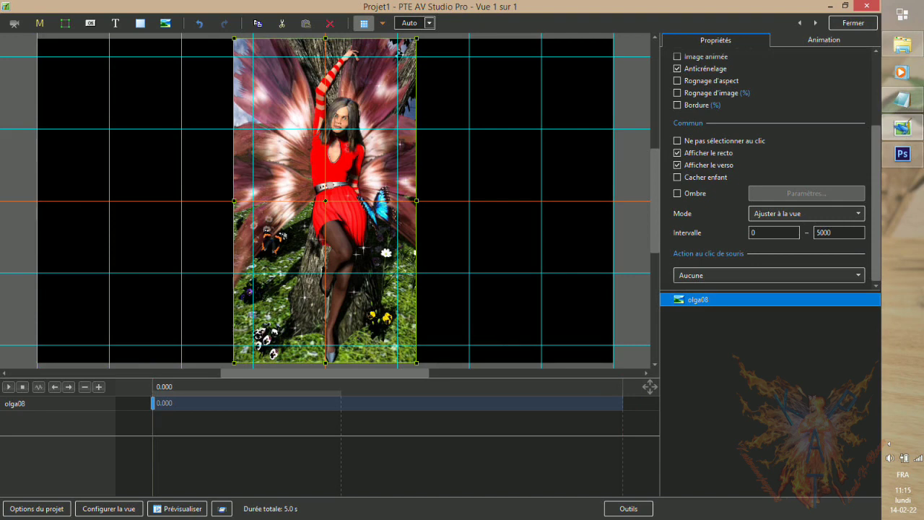
Try 16:9 'Rognage d'aspect' on olga08, then set its mode to 'Recouvrir la vue'
left_click(677, 80)
left_click(858, 95)
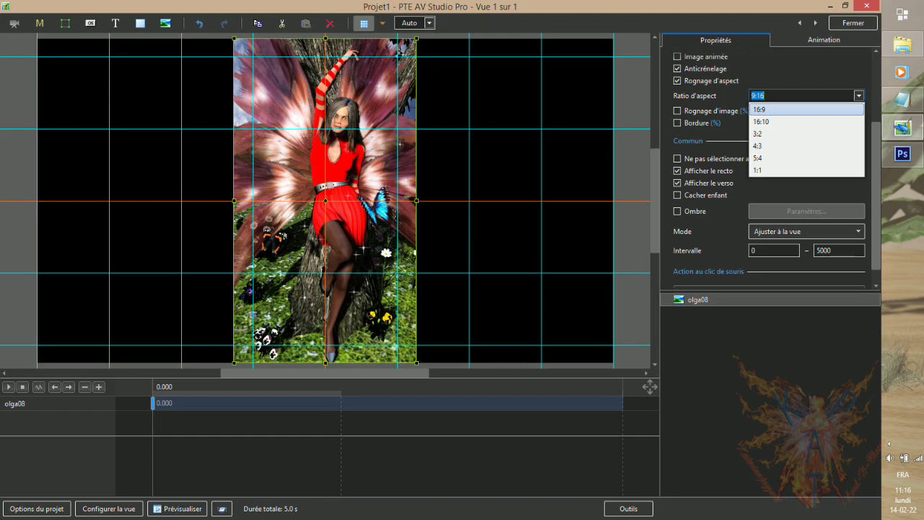
left_click(765, 109)
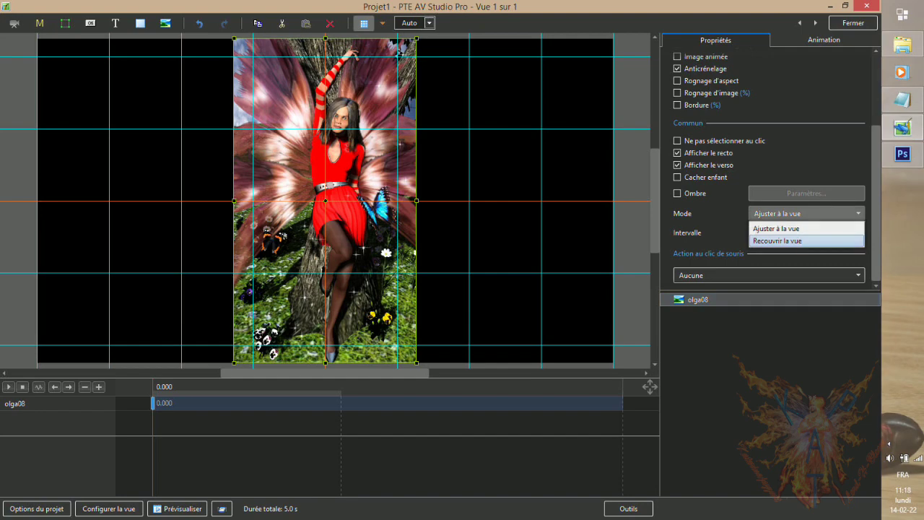
left_click(771, 241)
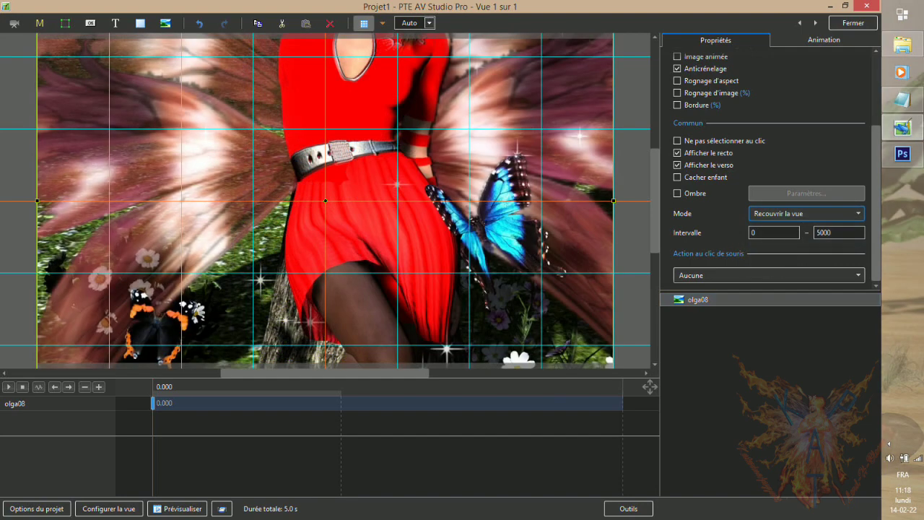
Set olga08's Pano Y to 150 in the Animation settings so the fairy's face fills the frame
left_click(821, 39)
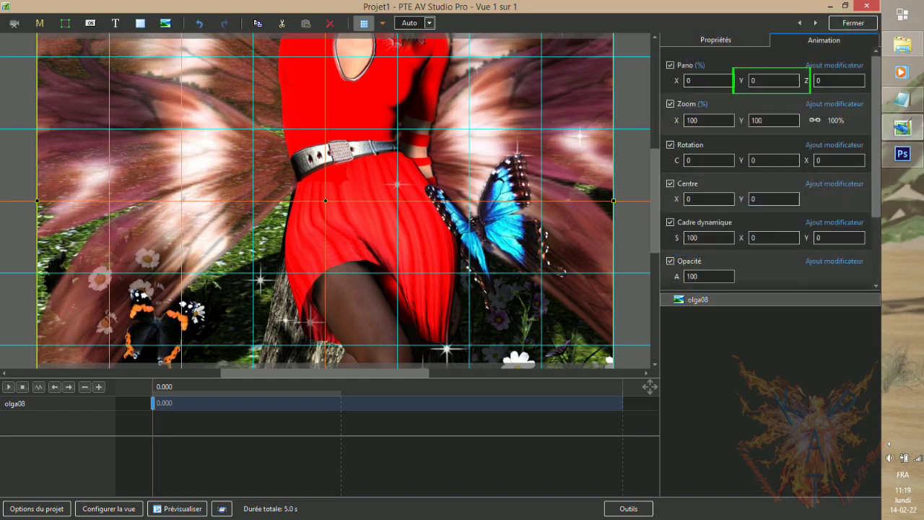
type("150")
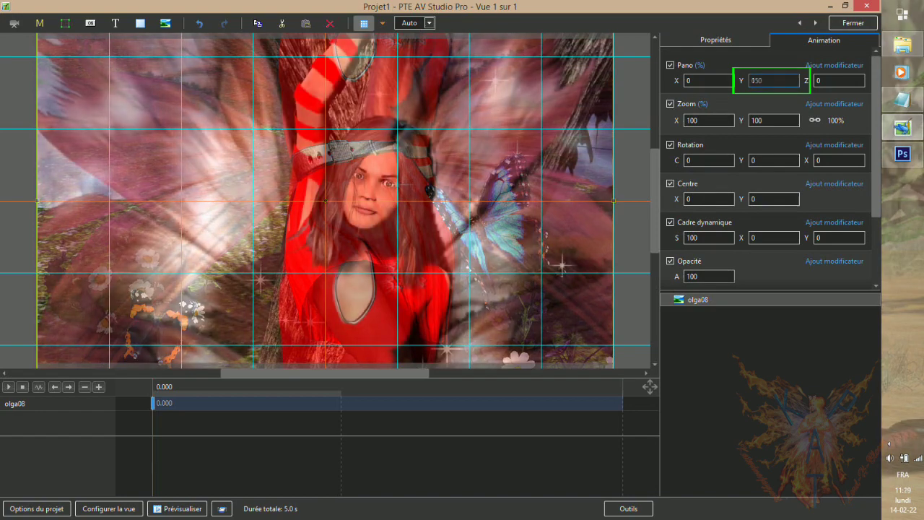